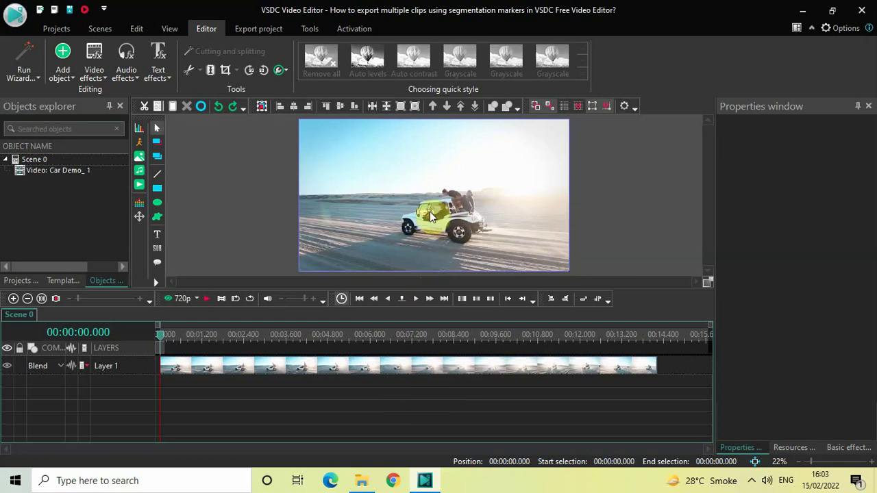
{"action": "left_click", "coordinate": [416, 368]}
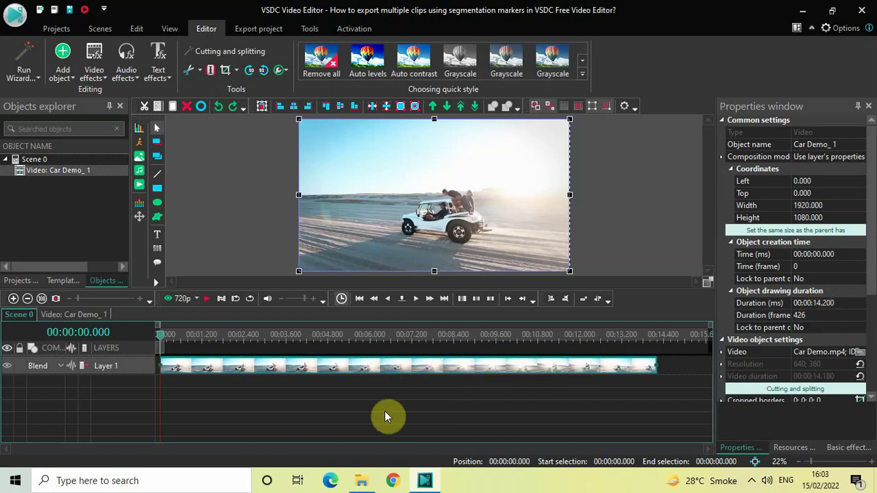
{"action": "left_click", "coordinate": [349, 402]}
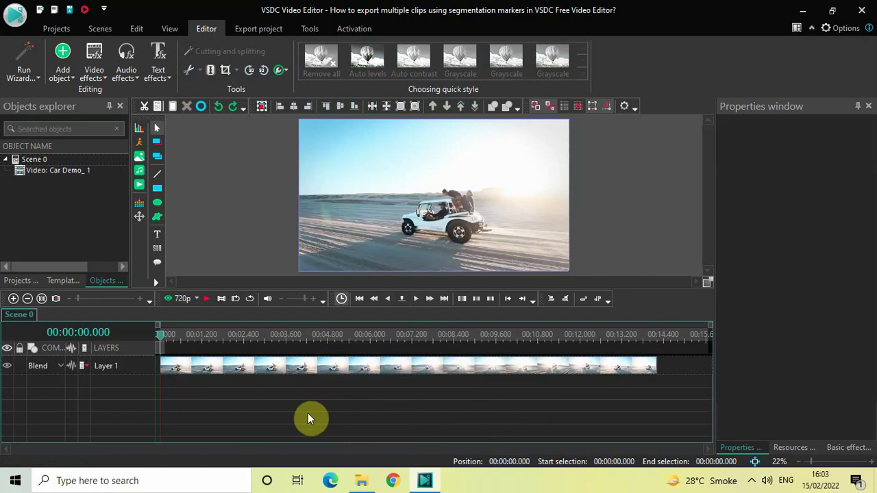
- Add a green segmentation marker to the car video clip at 00:00:04.000 and move the playhead off it
{"action": "left_click", "coordinate": [301, 339]}
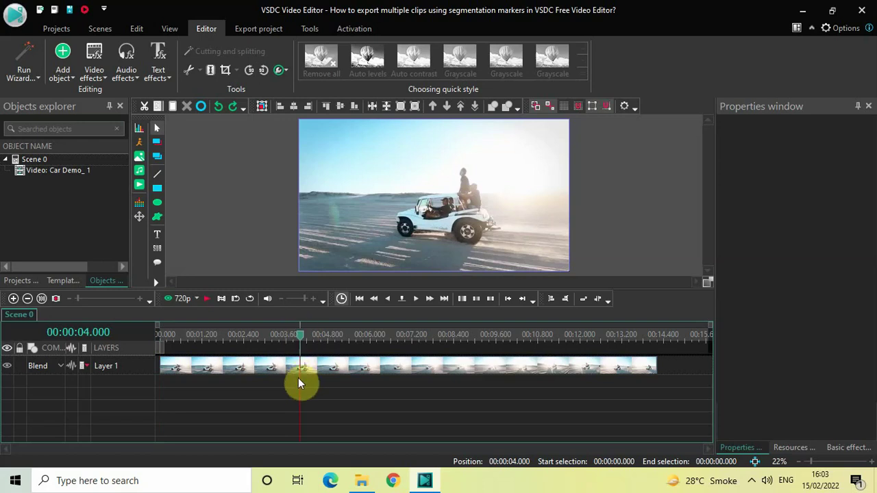
{"action": "left_click", "coordinate": [411, 369]}
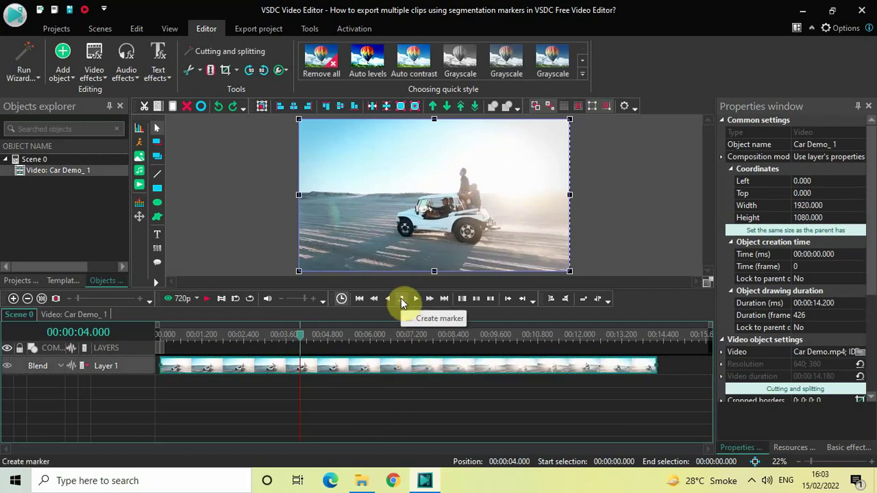
{"action": "left_click", "coordinate": [401, 300]}
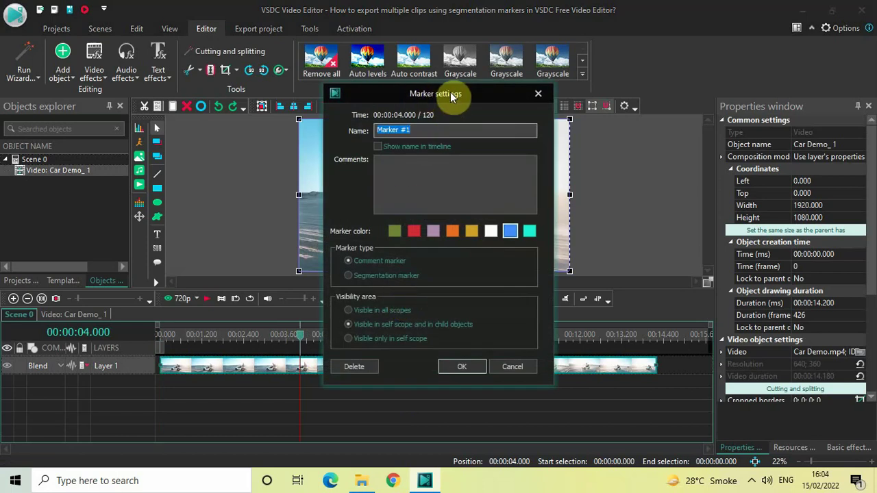
{"action": "left_click", "coordinate": [348, 276]}
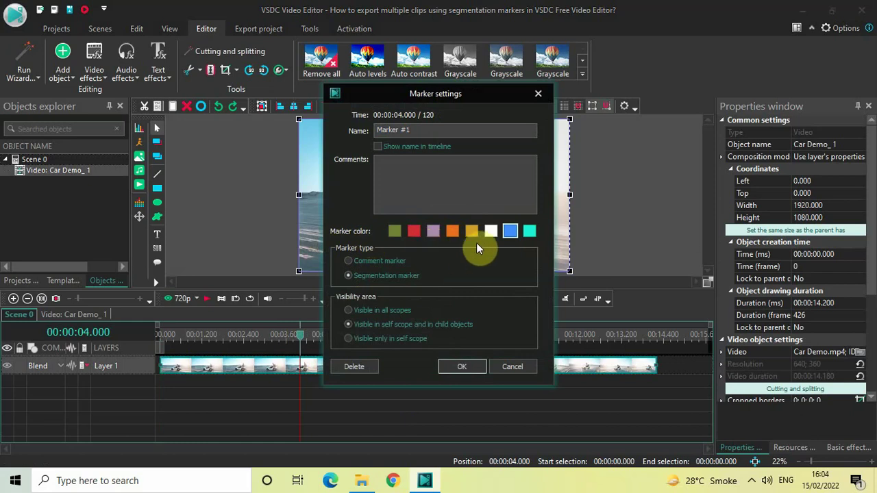
{"action": "left_click", "coordinate": [392, 232]}
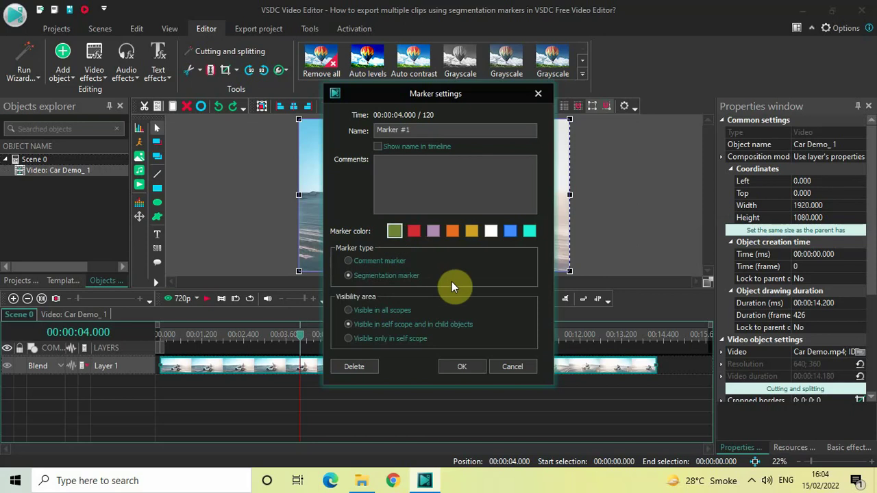
{"action": "left_click", "coordinate": [465, 369]}
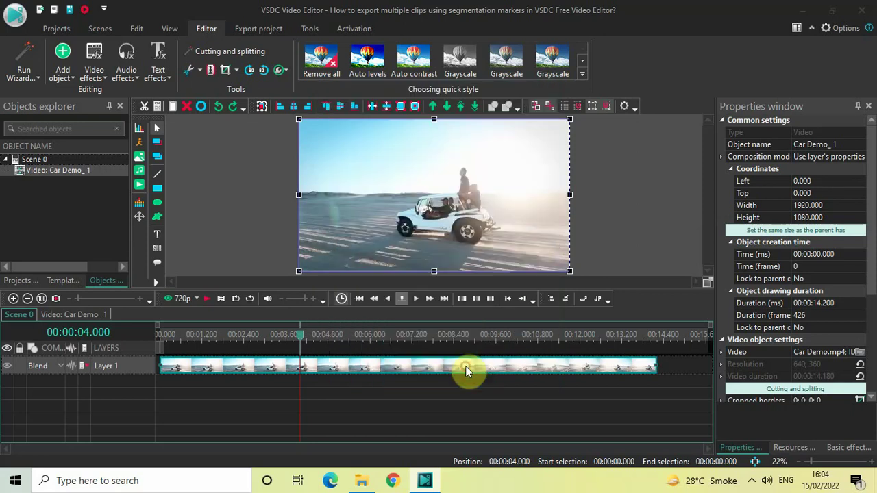
{"action": "left_click", "coordinate": [360, 416]}
{"action": "left_click_drag", "start_coordinate": [302, 337], "coordinate": [254, 342]}
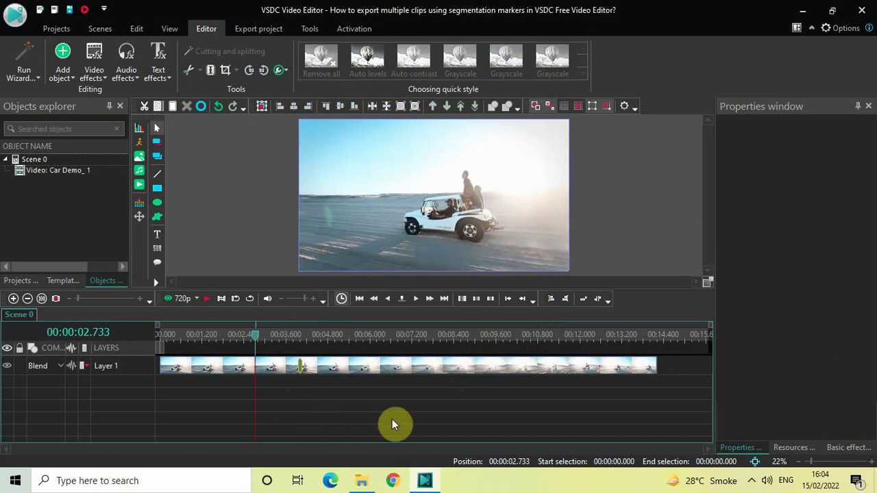
- Add a second segmentation marker to the car video clip at 00:00:08.000 and return the playhead to the start
{"action": "left_click", "coordinate": [437, 337]}
{"action": "left_click_drag", "start_coordinate": [438, 339], "coordinate": [442, 340]}
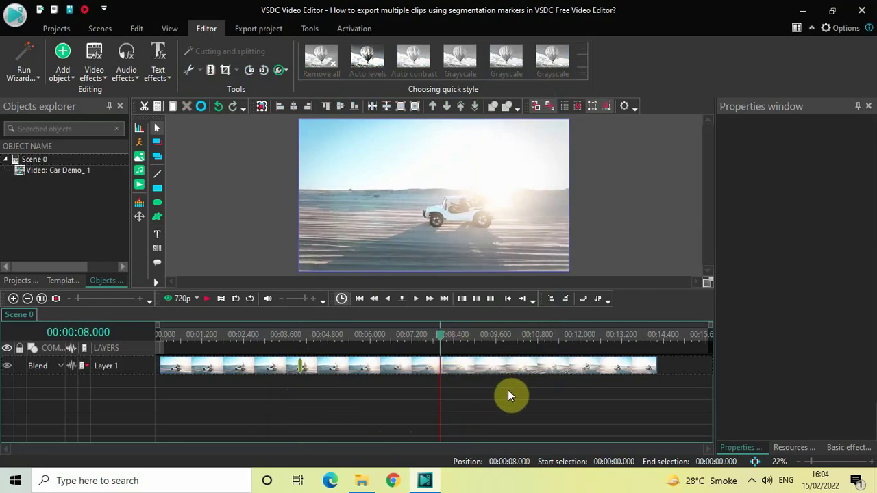
{"action": "left_click", "coordinate": [545, 372]}
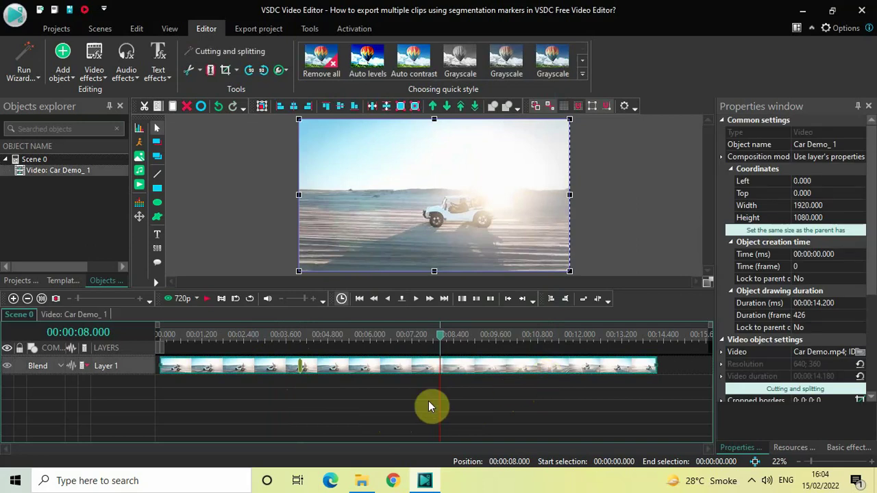
{"action": "left_click", "coordinate": [403, 301]}
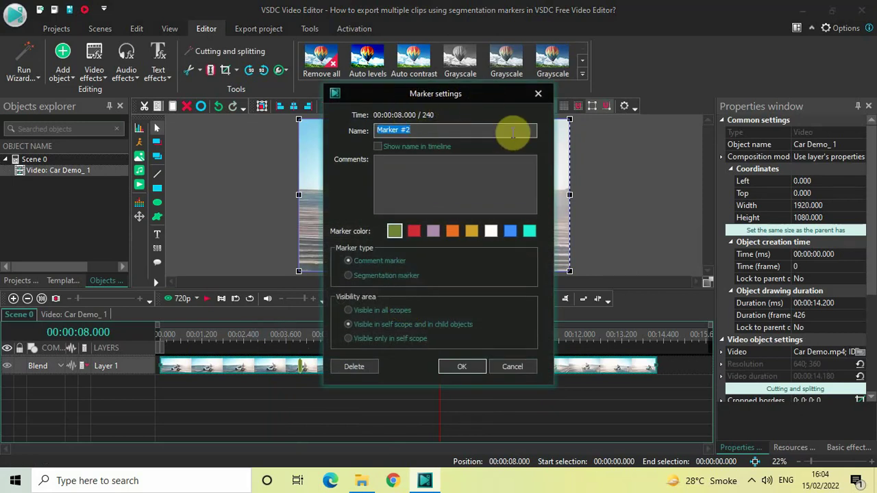
{"action": "left_click", "coordinate": [381, 275]}
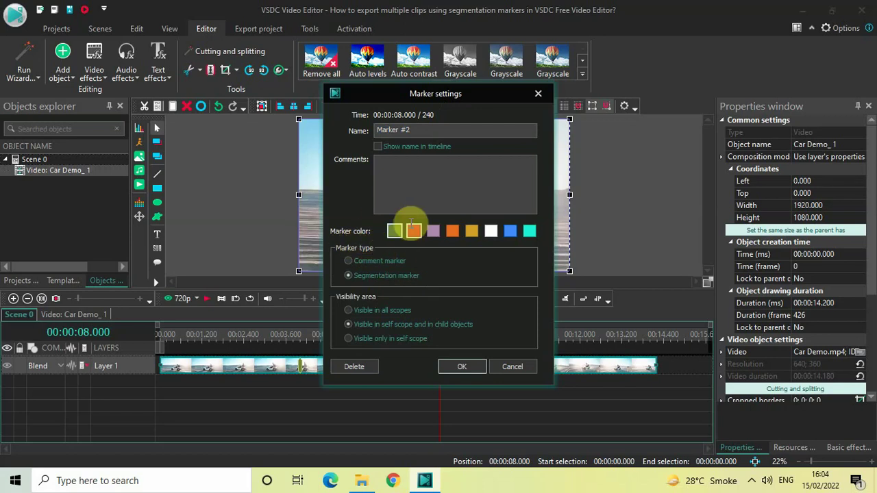
{"action": "left_click", "coordinate": [463, 367]}
{"action": "left_click", "coordinate": [266, 402]}
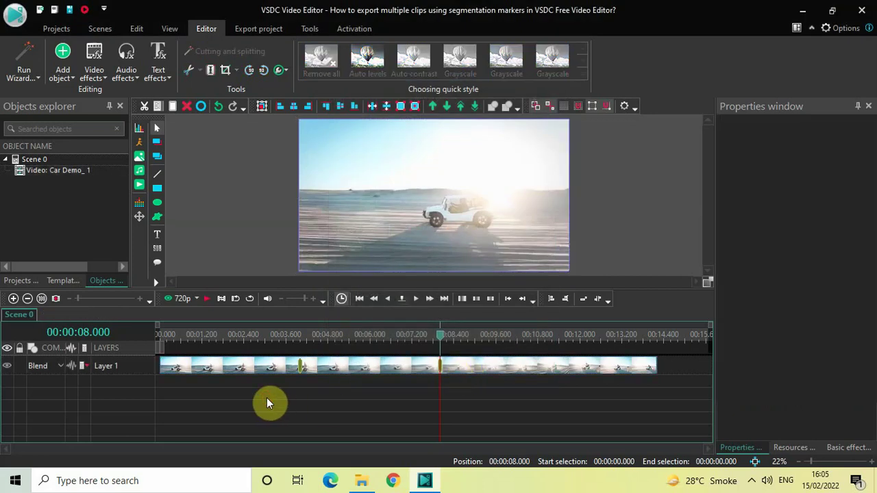
{"action": "left_click", "coordinate": [157, 335]}
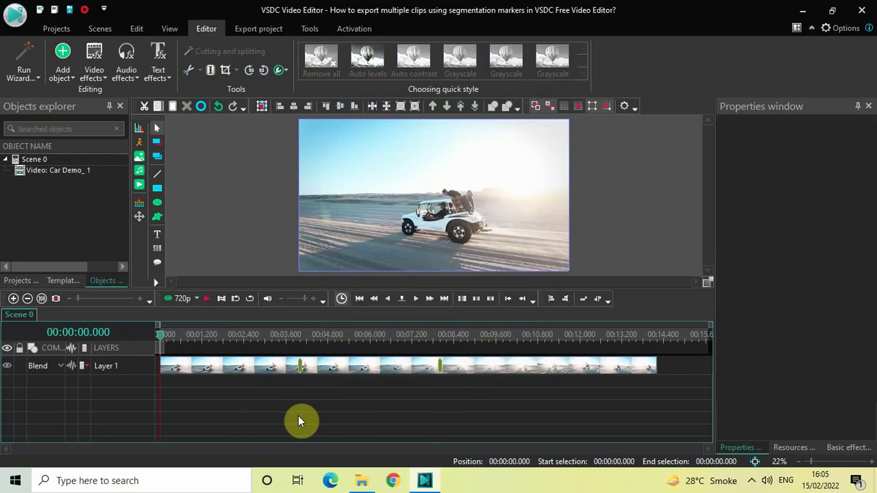
- Set the project export to split files by markers, with joining scenes into a single file turned off
{"action": "left_click", "coordinate": [262, 28]}
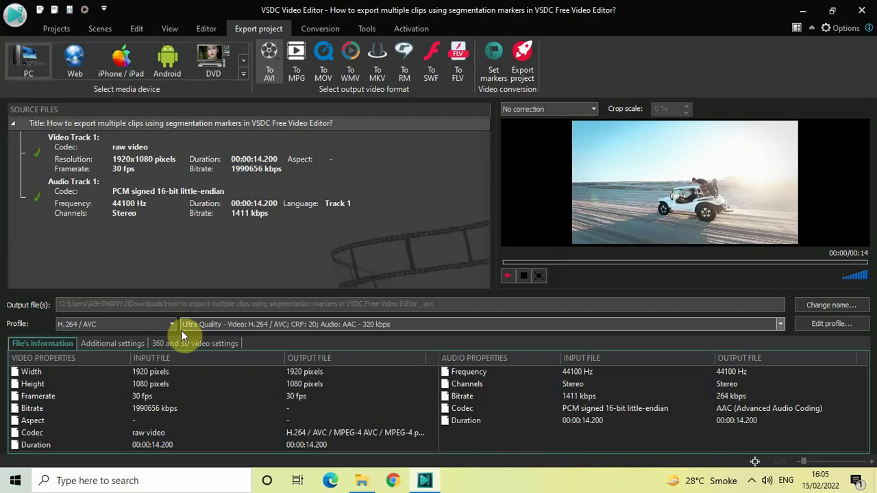
{"action": "left_click", "coordinate": [109, 343]}
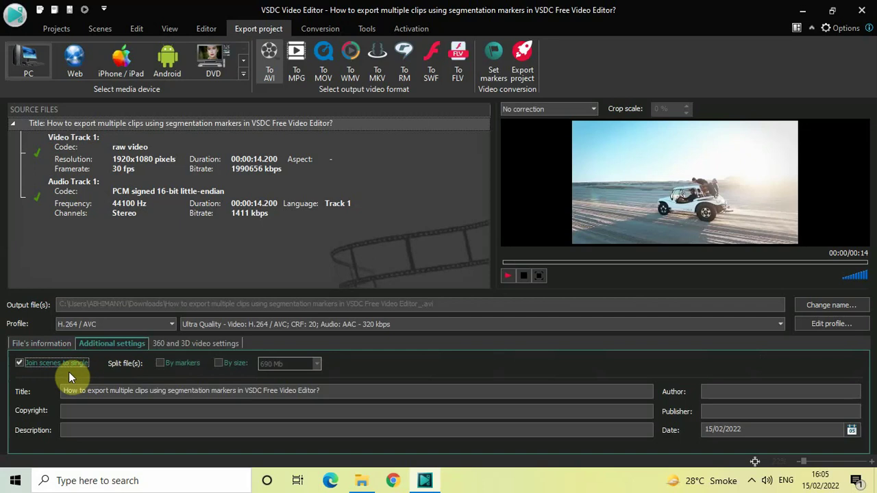
{"action": "left_click", "coordinate": [19, 363]}
{"action": "left_click", "coordinate": [160, 364]}
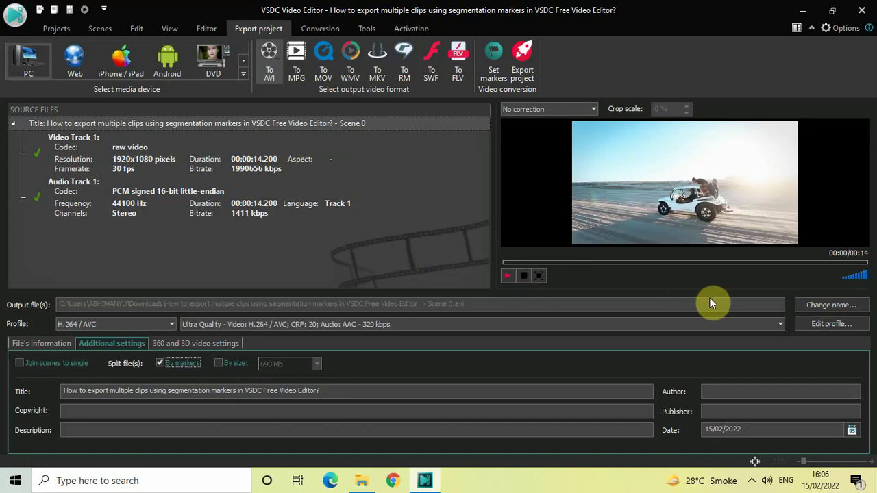
- Set the AVI export's destination to Output Folder inside Videos, keeping the suggested file name
{"action": "left_click", "coordinate": [855, 310]}
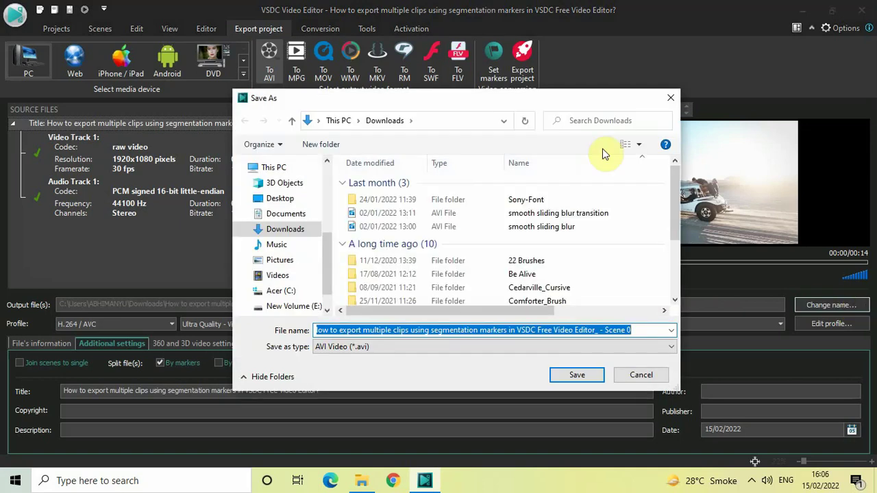
{"action": "left_click", "coordinate": [279, 277]}
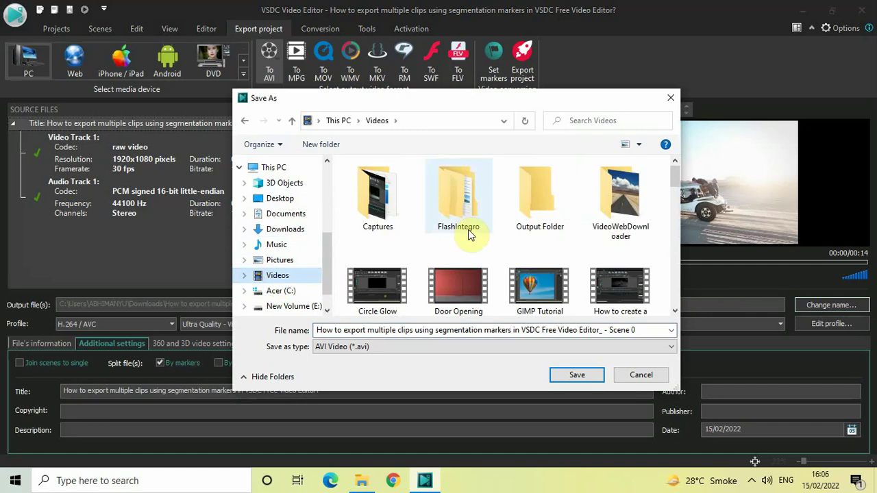
{"action": "double_click", "coordinate": [538, 185]}
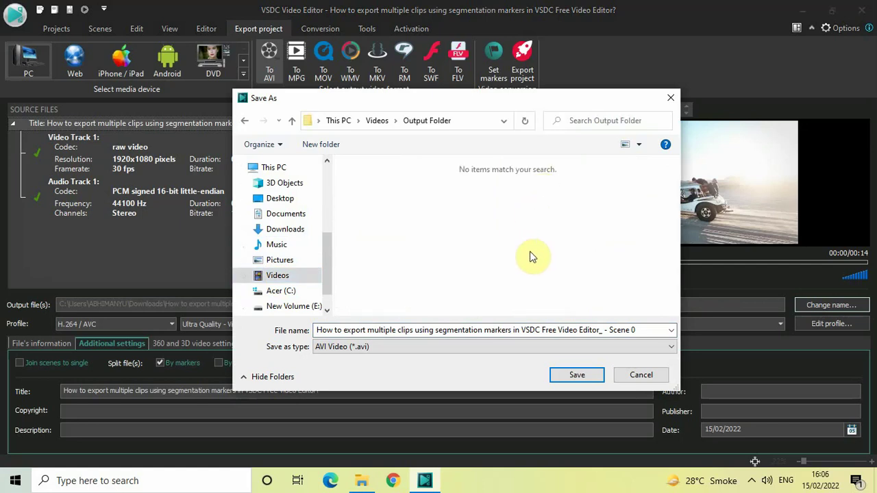
{"action": "left_click", "coordinate": [578, 377]}
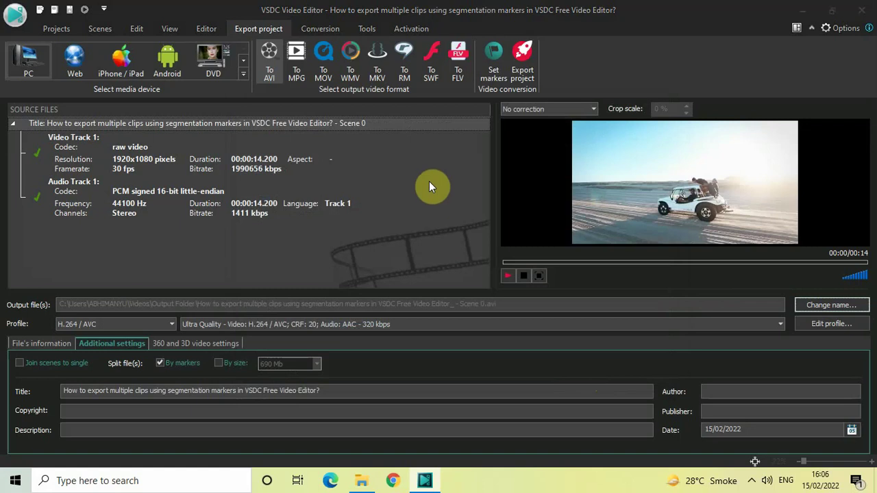
- Export the project to AVI, continuing without the premium features
{"action": "left_click", "coordinate": [522, 63]}
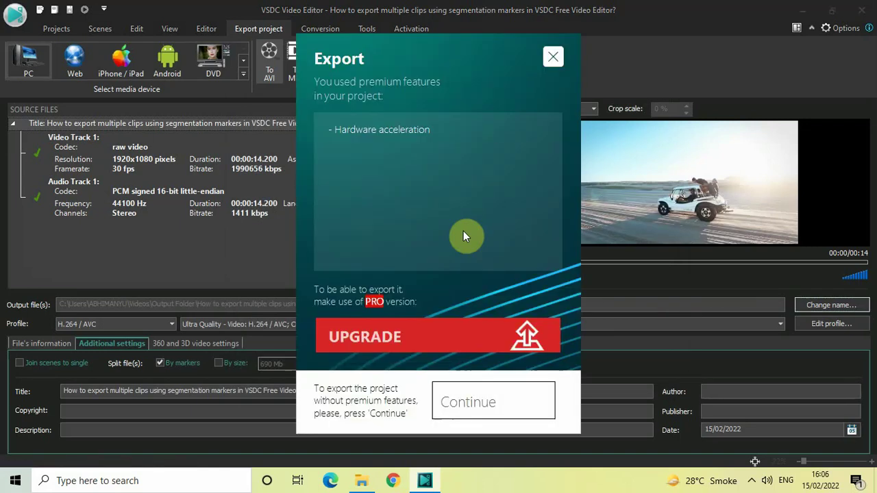
{"action": "left_click", "coordinate": [492, 404]}
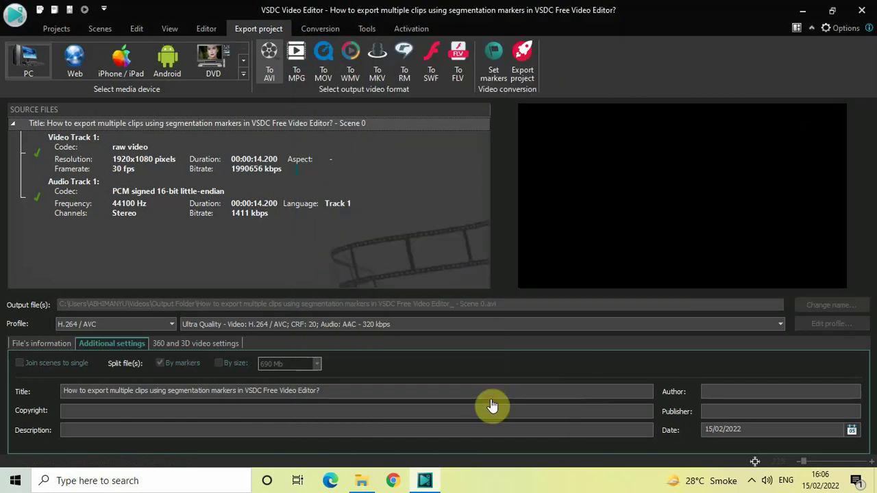
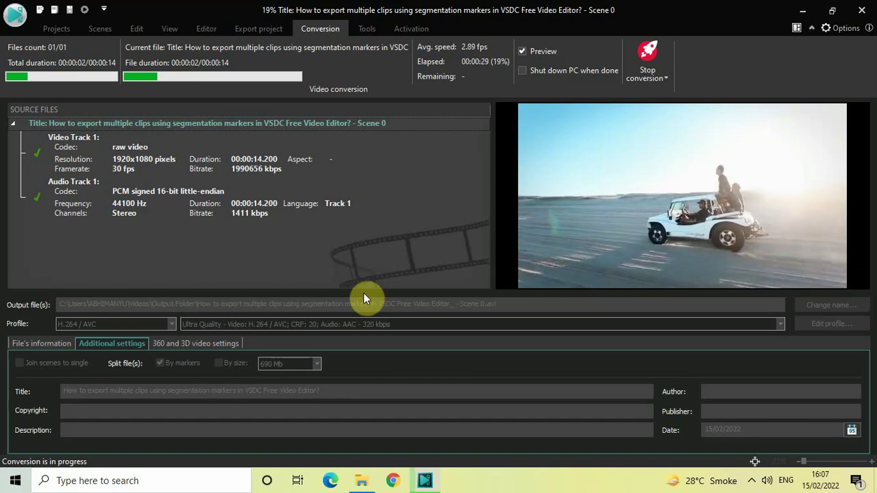
- Check Output Folder in File Explorer for the split clips while the conversion runs, and dismiss the completion message
{"action": "left_click", "coordinate": [362, 477]}
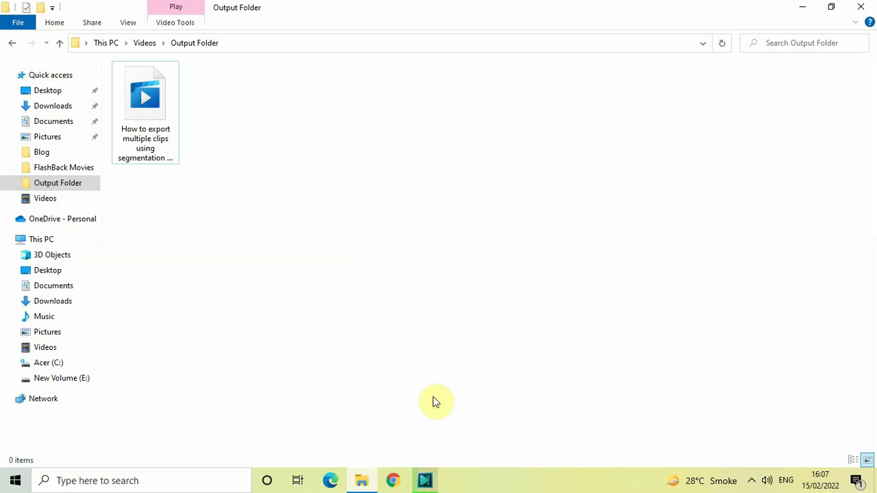
{"action": "left_click", "coordinate": [361, 480]}
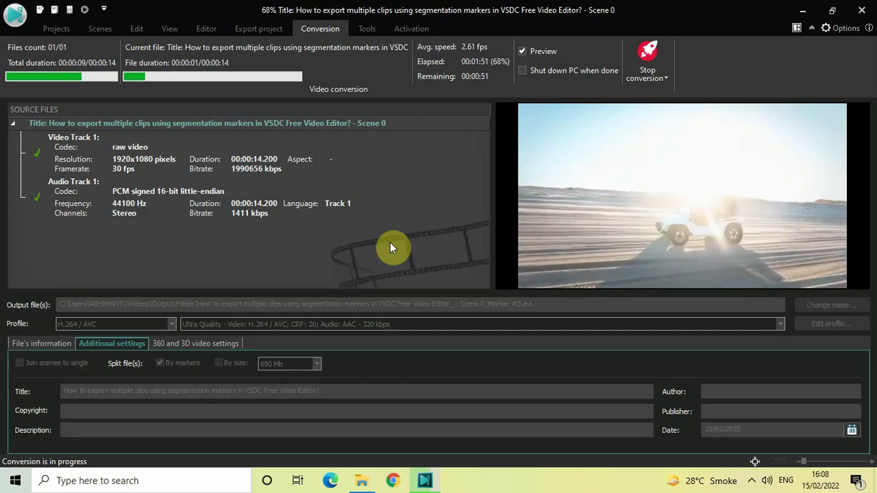
{"action": "left_click", "coordinate": [365, 483]}
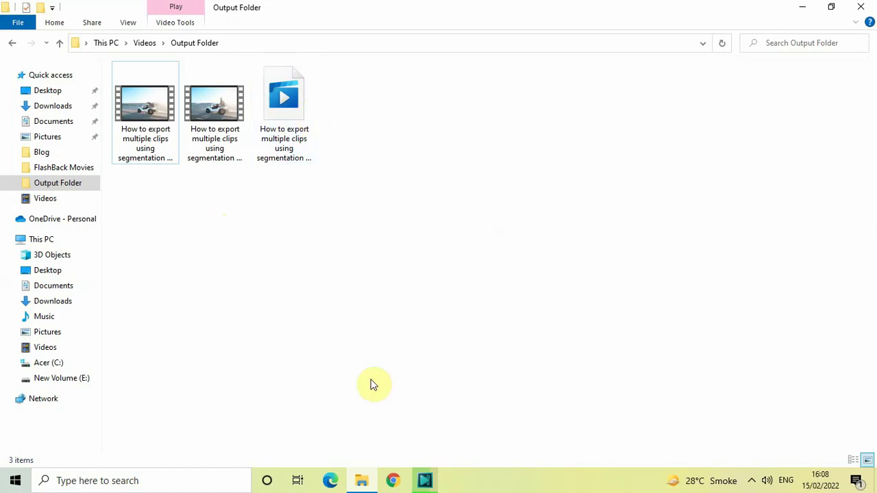
{"action": "left_click", "coordinate": [363, 482]}
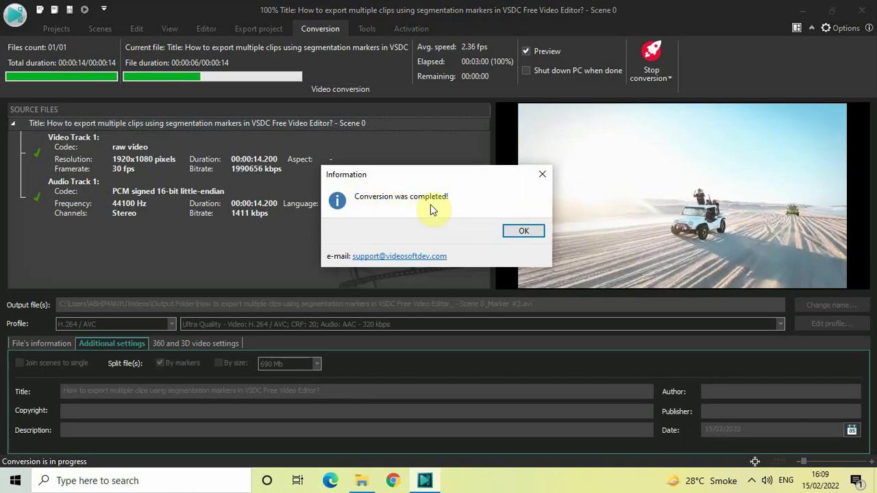
{"action": "left_click", "coordinate": [522, 231]}
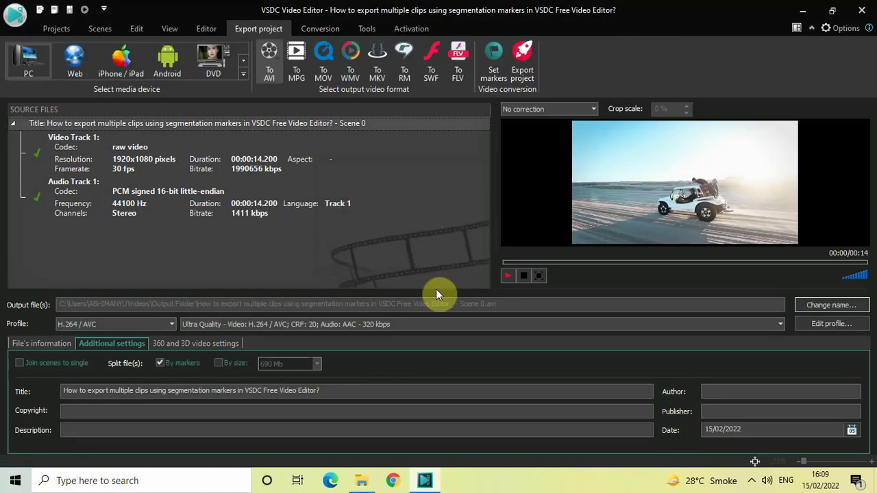
- Inspect the exported clips in Output Folder in File Explorer and return to the project timeline in VSDC Video Editor
{"action": "left_click", "coordinate": [361, 481]}
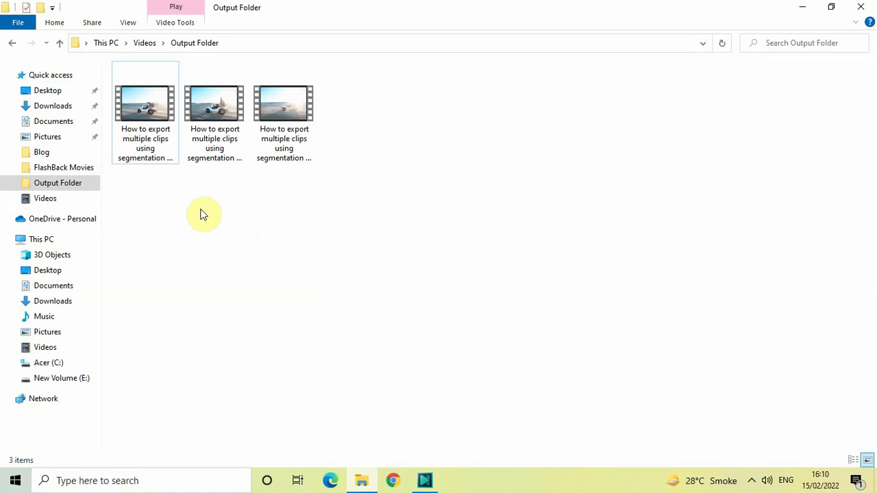
{"action": "left_click", "coordinate": [140, 140]}
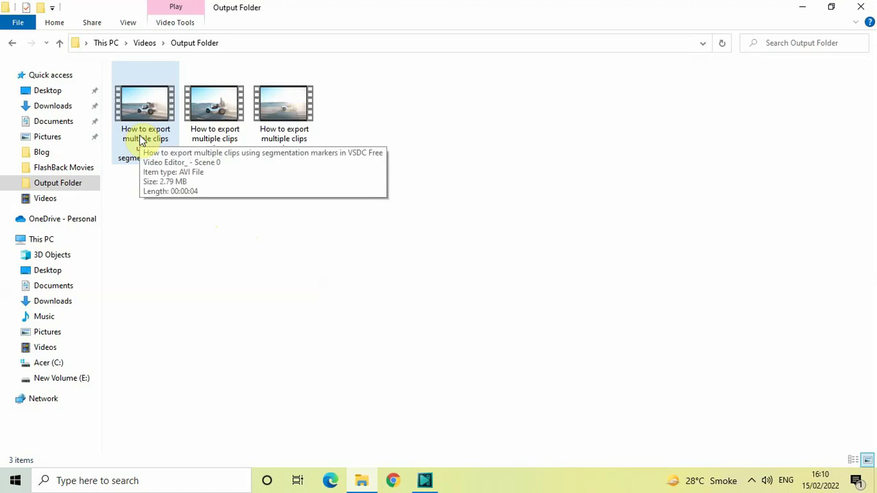
{"action": "left_click", "coordinate": [180, 201]}
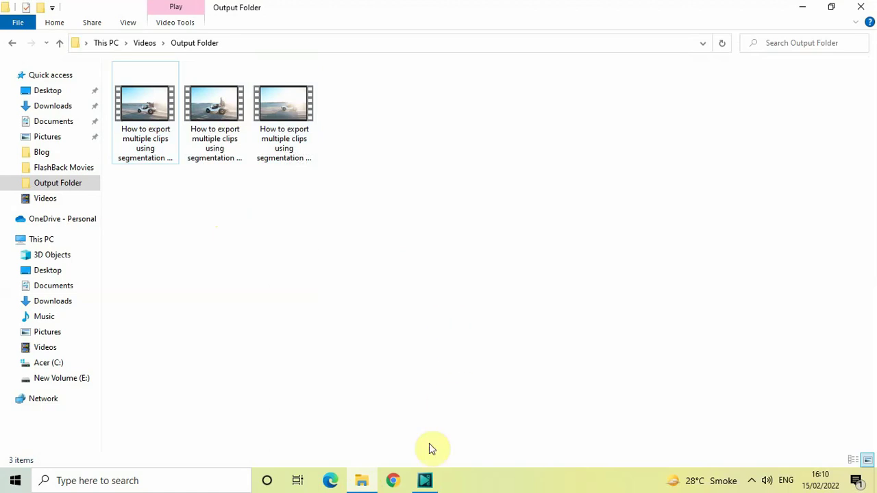
{"action": "left_click", "coordinate": [426, 481]}
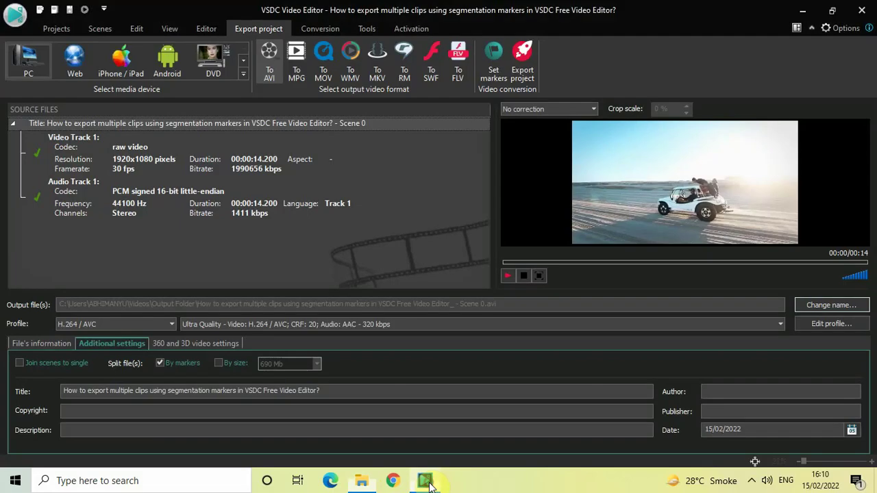
{"action": "left_click", "coordinate": [206, 28]}
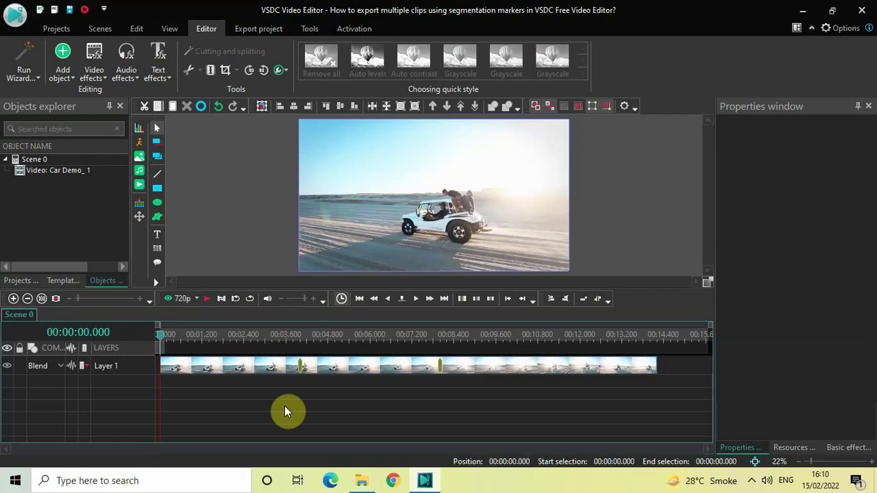